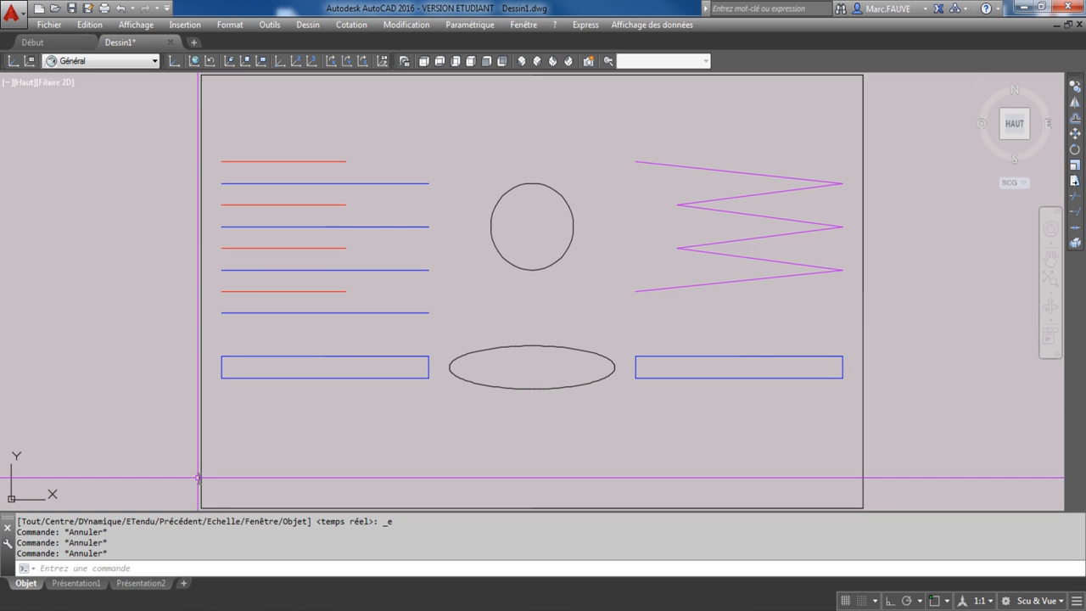
Try stretching the left end of the lowest blue line from its endpoint to 0,0, and undo the stretch.
left_click(1076, 183)
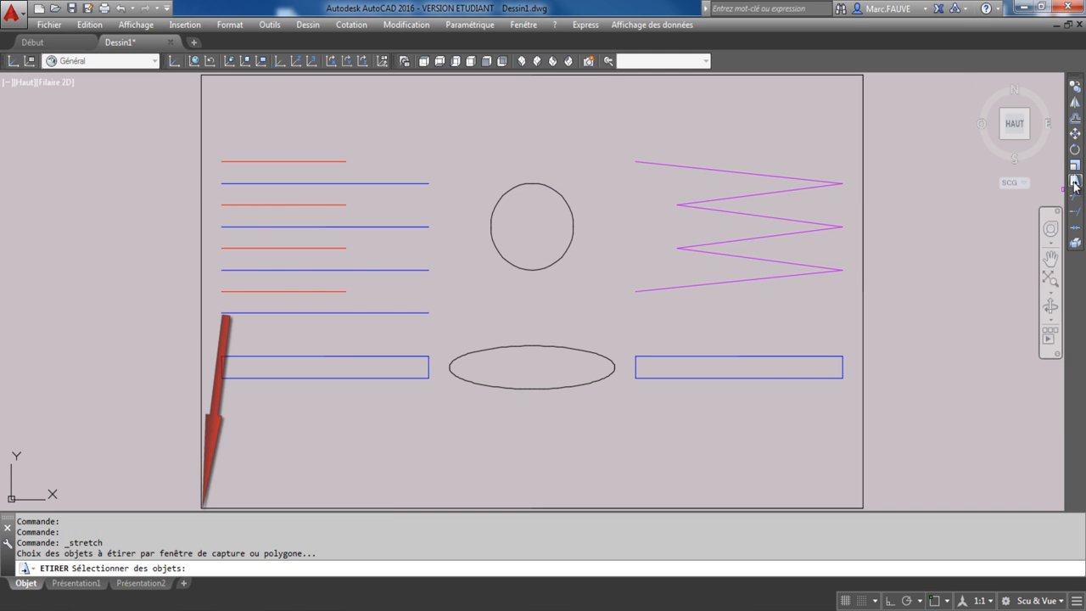
left_click(238, 332)
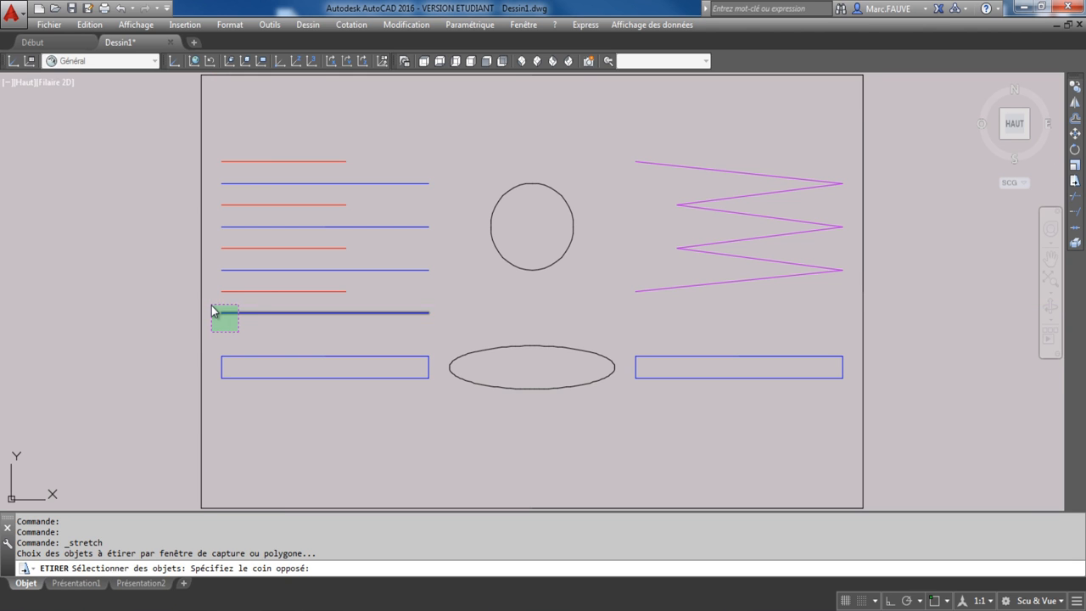
left_click(211, 306)
key("Return")
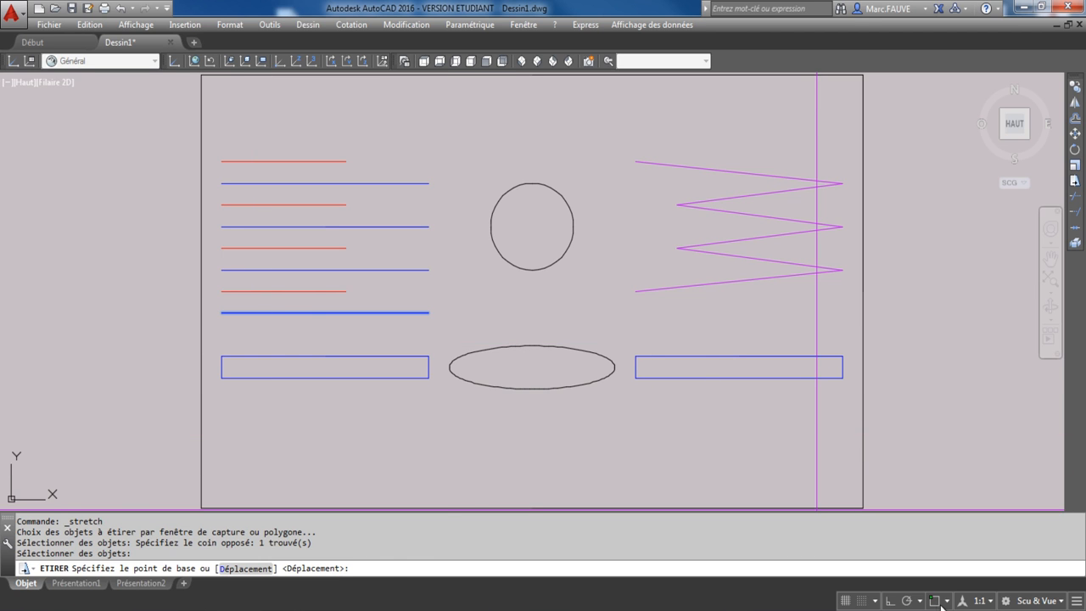
left_click(934, 601)
left_click(221, 313)
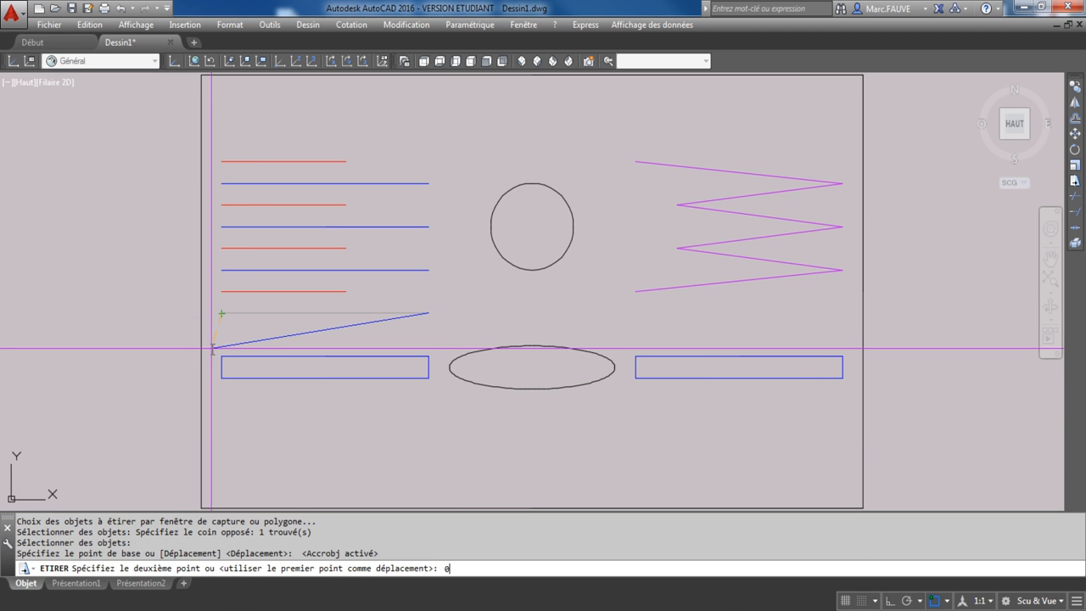
type("0,0")
key("Return")
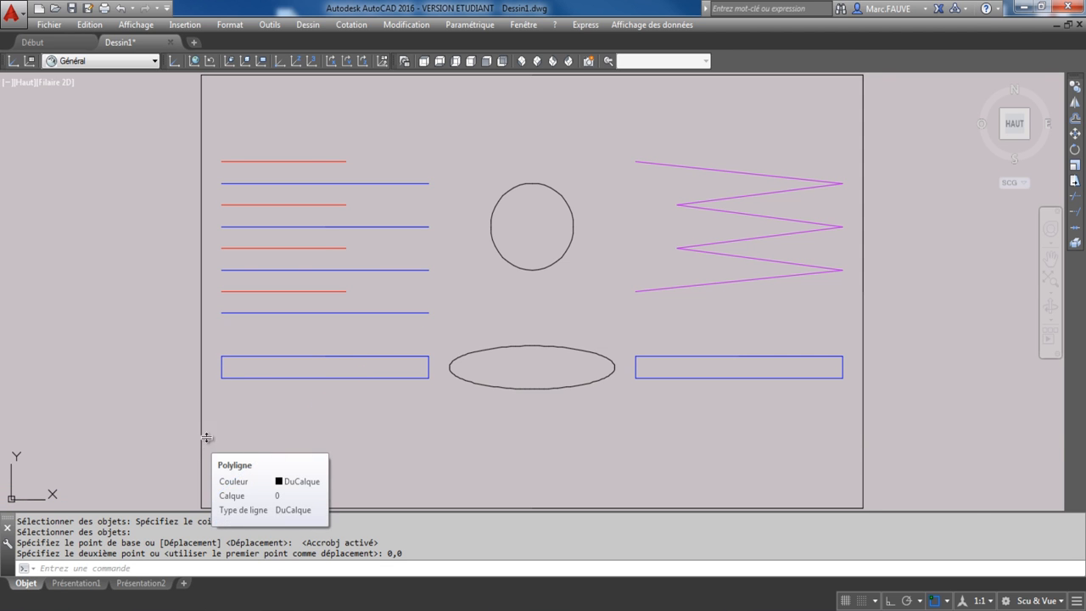
key("ctrl+z")
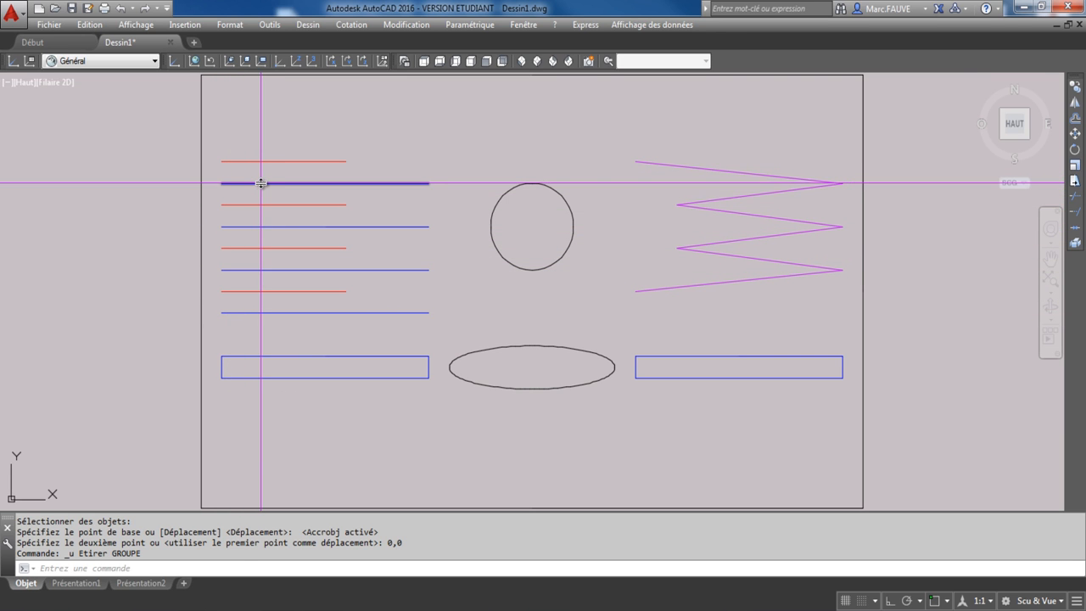
Try stretching the left ends of all four blue lines, using the lowest line's left endpoint as base and 0,0 as destination, and undo it.
left_click(1075, 183)
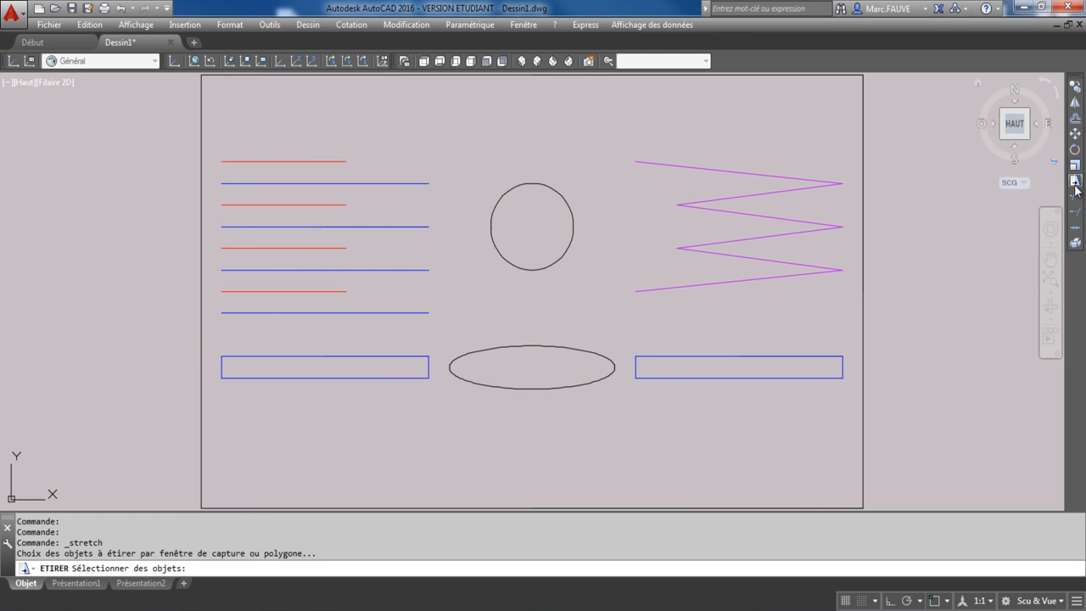
left_click(235, 194)
left_click(214, 179)
left_click(233, 238)
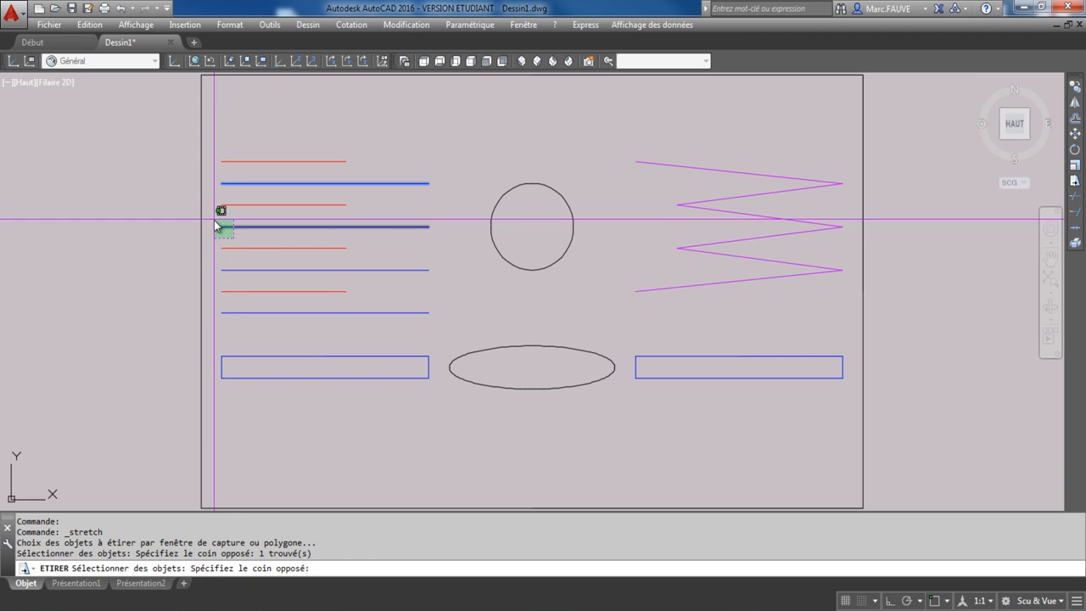
left_click(214, 220)
left_click(234, 282)
left_click(216, 266)
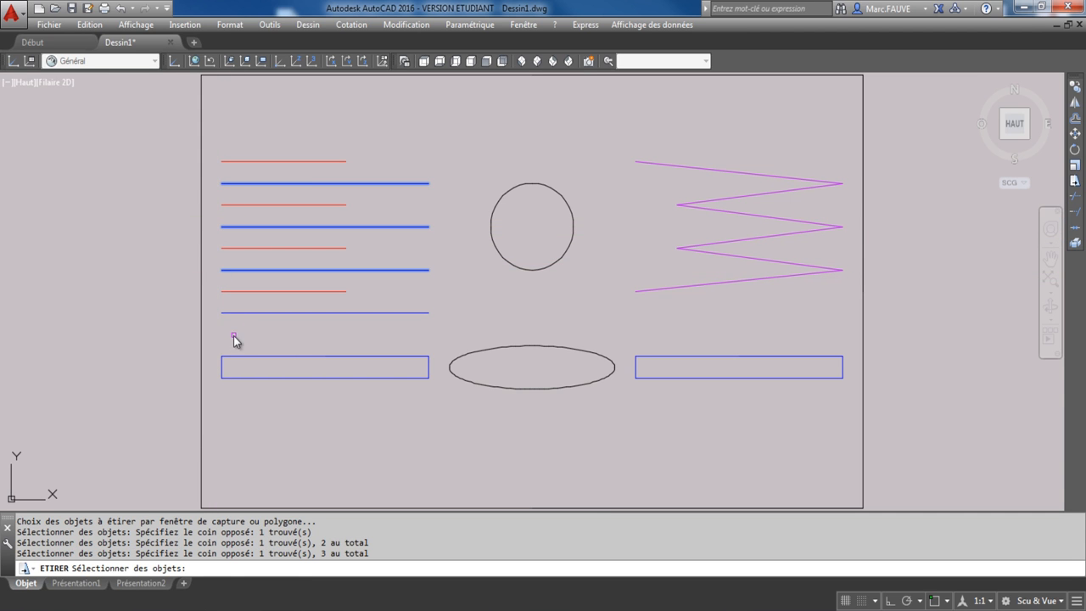
left_click(234, 340)
left_click(213, 302)
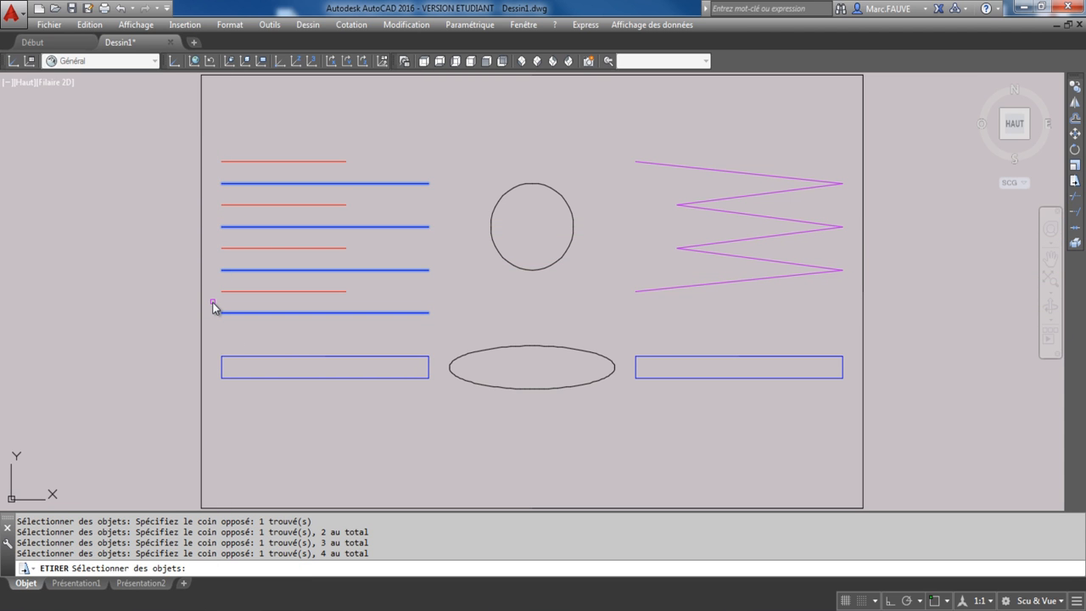
key("Return")
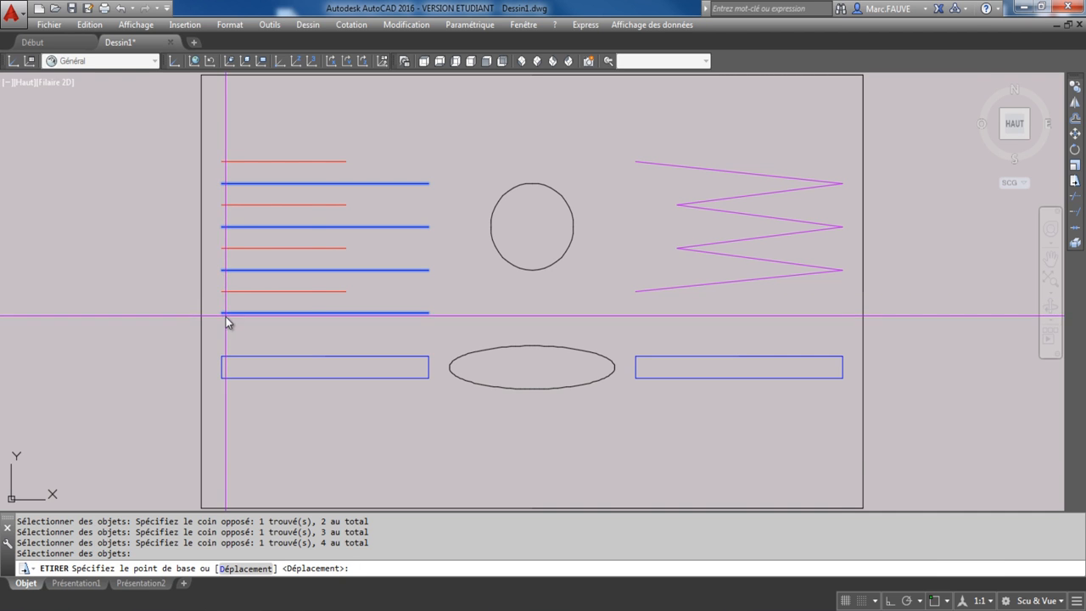
left_click(934, 602)
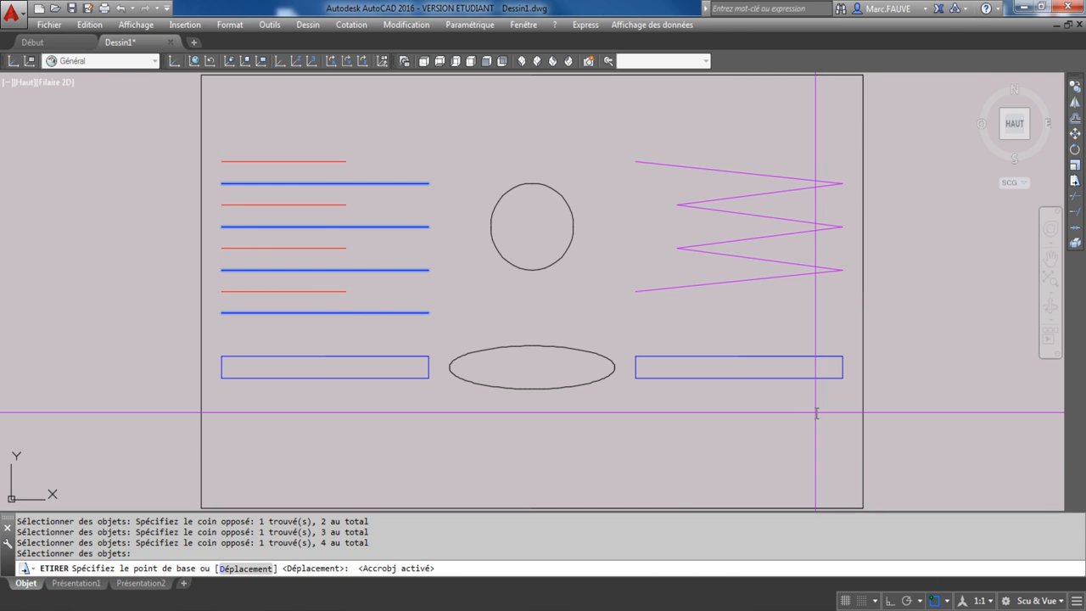
left_click(222, 313)
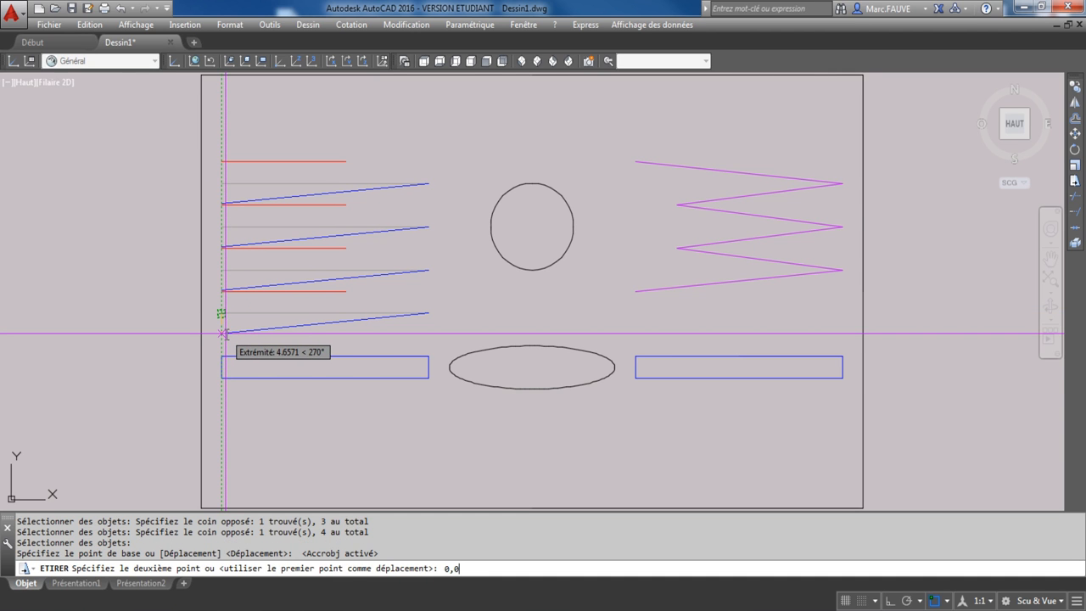
left_click(224, 334)
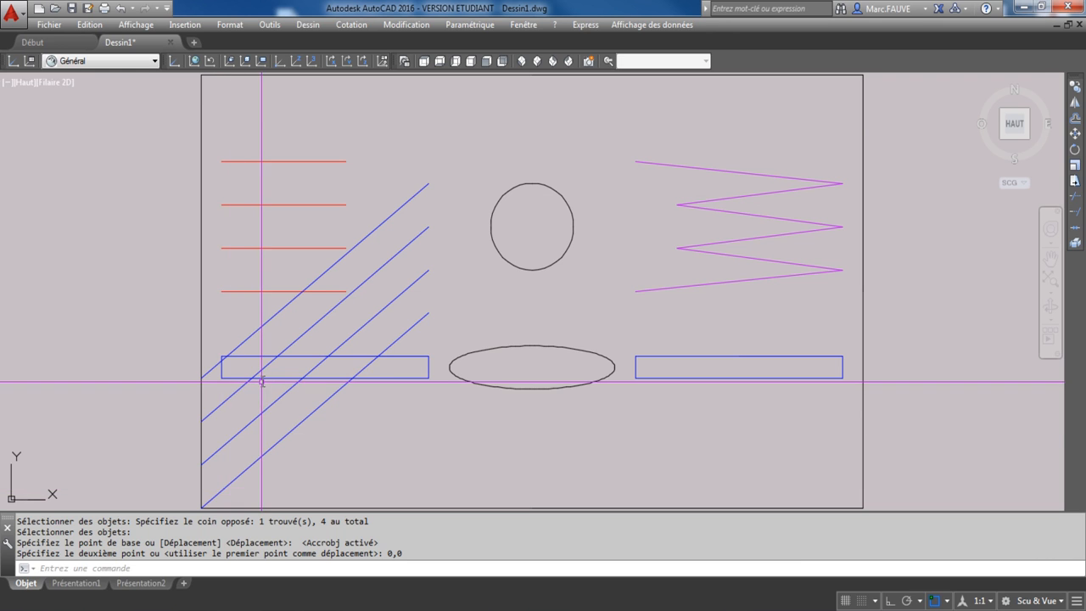
key("ctrl+z")
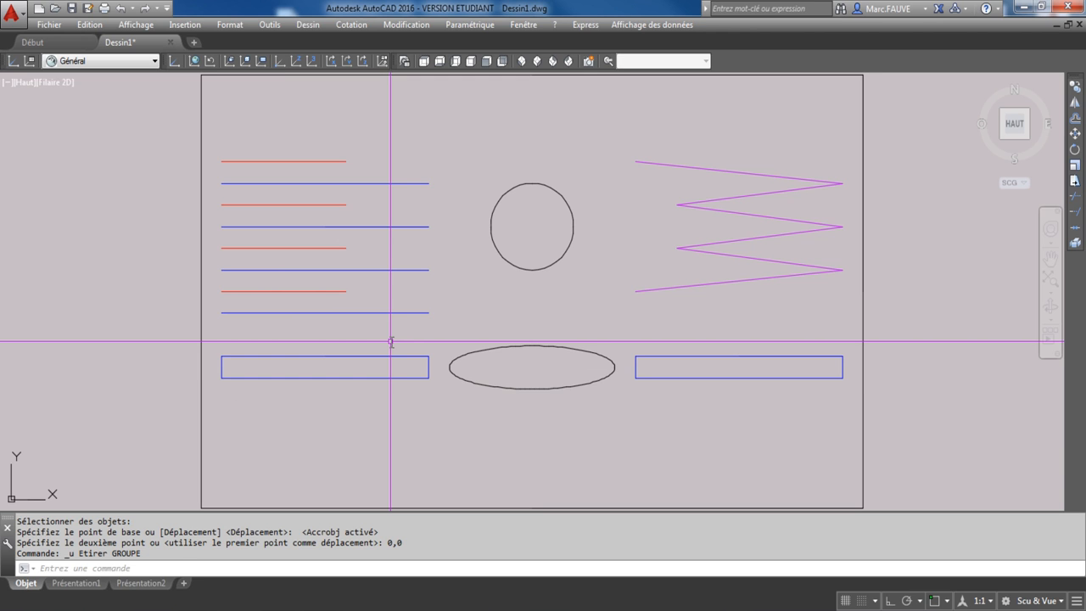
Try to stretch the circle with a crossing window that covers only its right part, without its centre.
left_click(1076, 182)
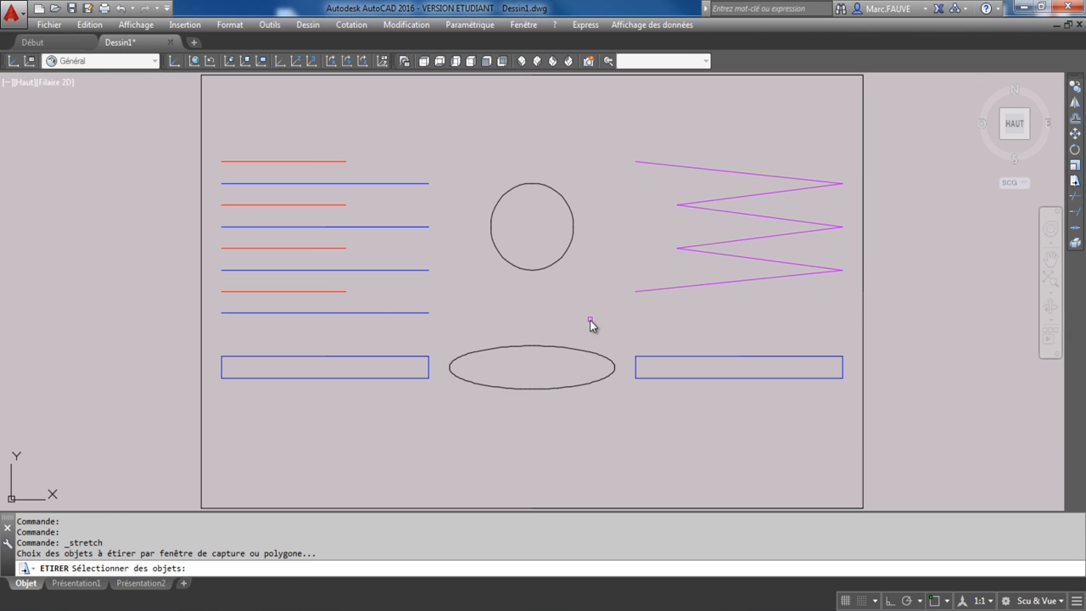
left_click(590, 318)
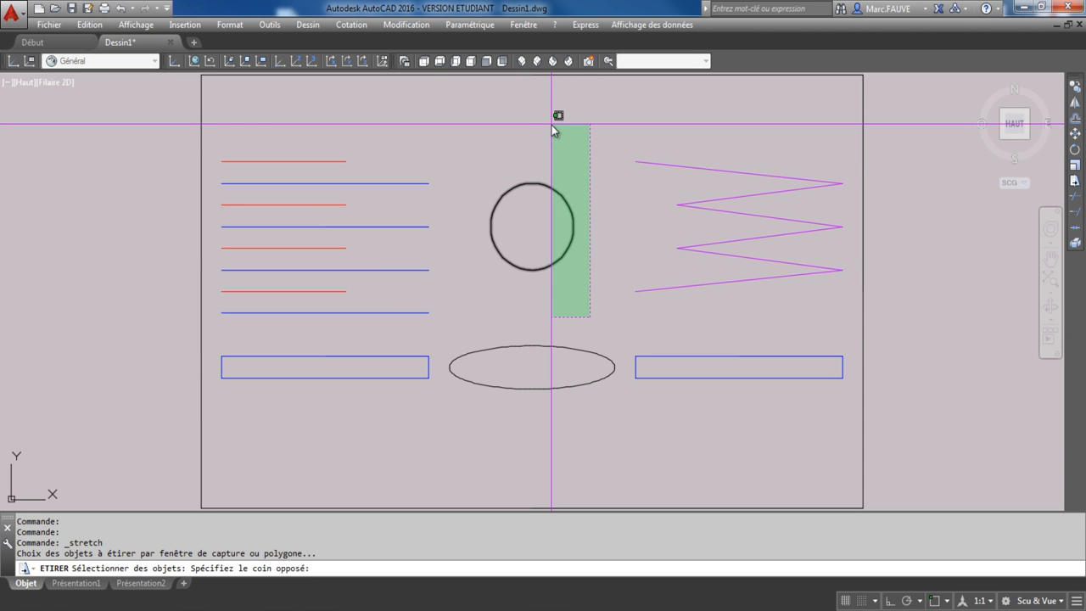
left_click(552, 124)
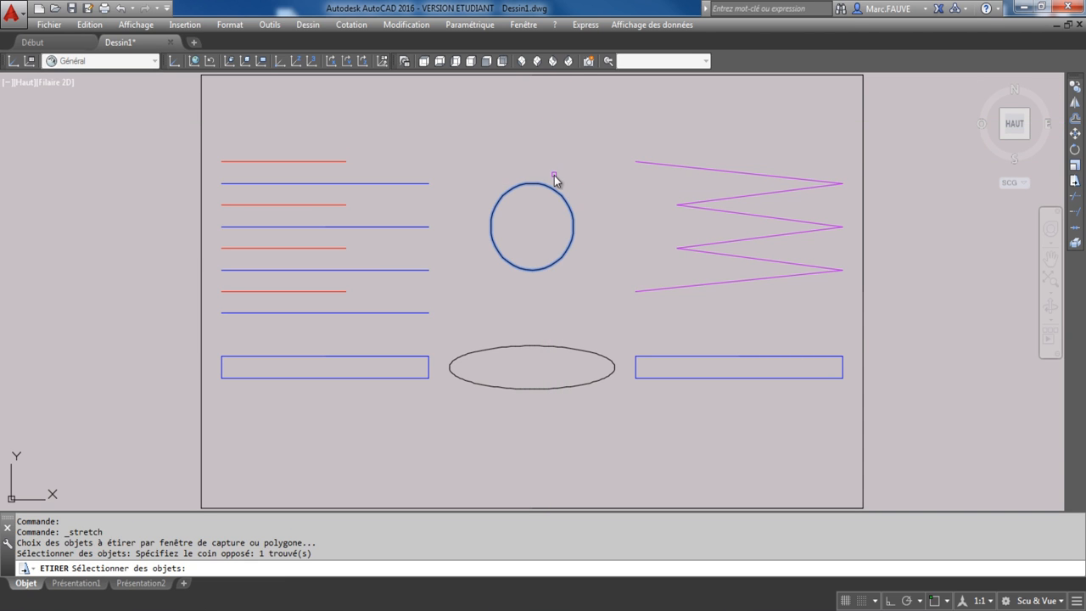
key("Return")
left_click(521, 133)
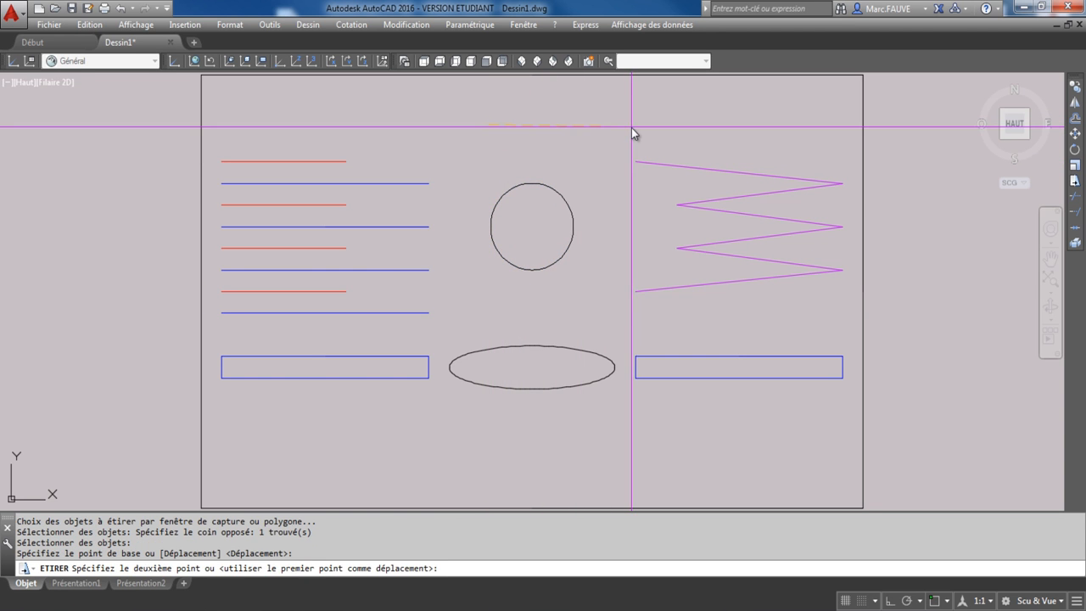
left_click(566, 158)
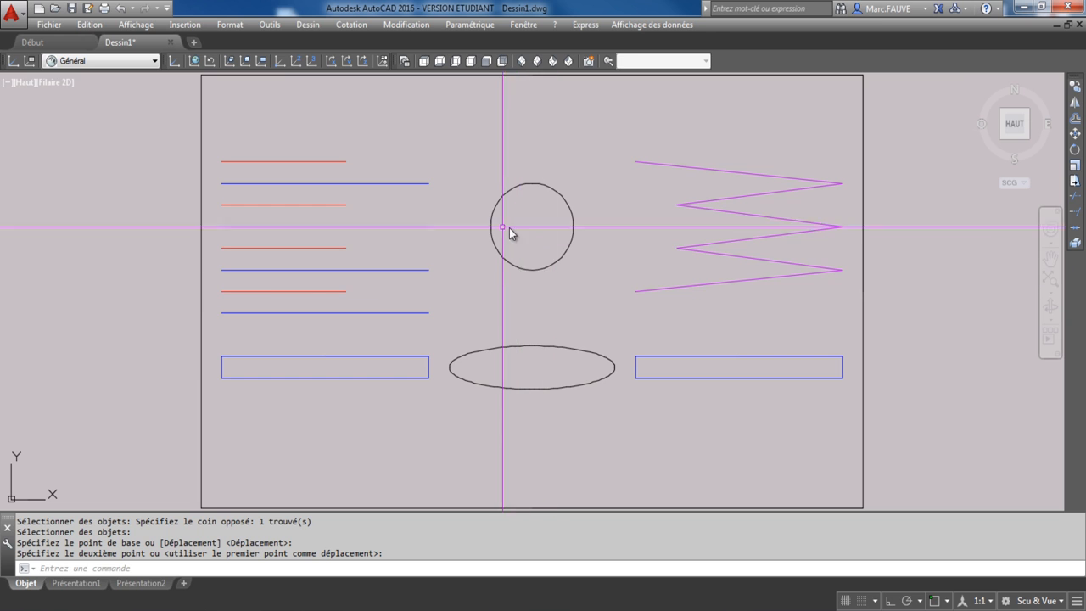
Try to stretch the circle again with a crossing window that covers only its left part.
key("Return")
left_click(530, 306)
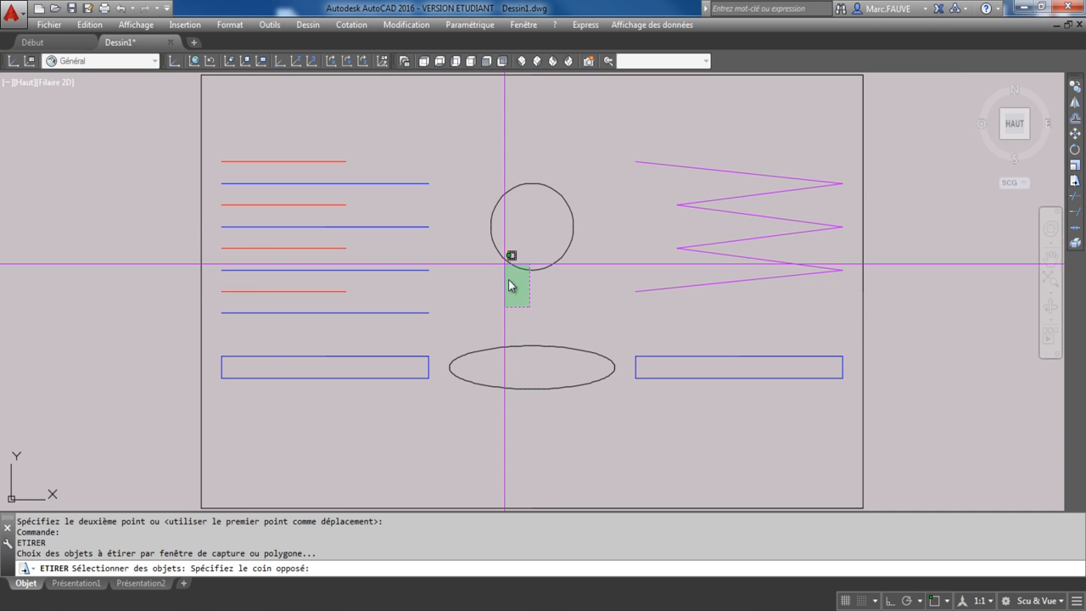
left_click(504, 295)
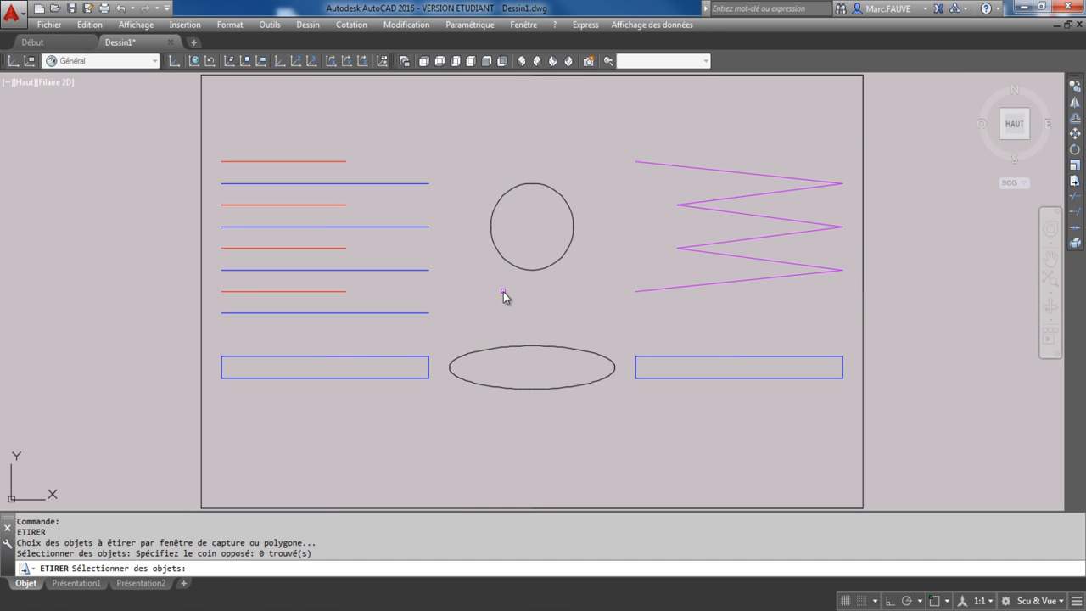
left_click(511, 296)
left_click(461, 130)
key("Return")
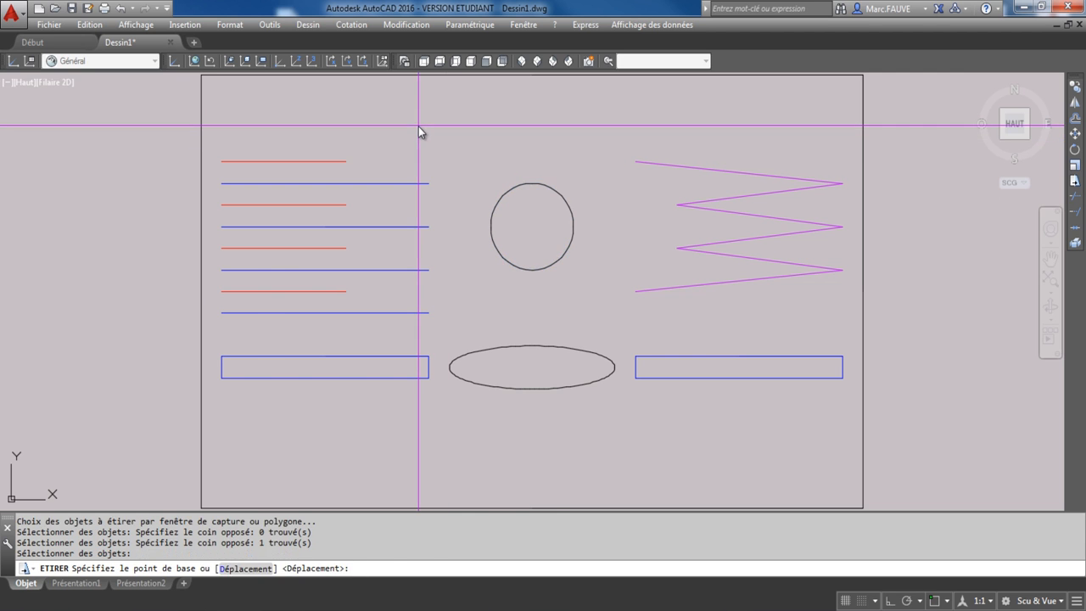
left_click(419, 126)
left_click(569, 139)
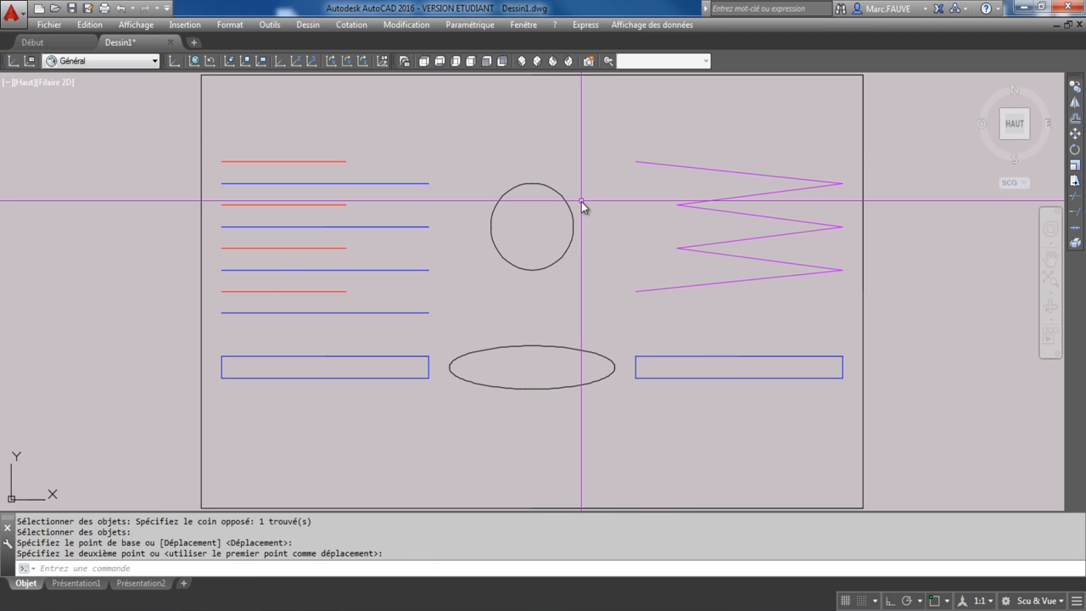
Try stretching the circle with its centre inside the crossing window, by the length of the top red line from left to right endpoint, and undo it.
key("Return")
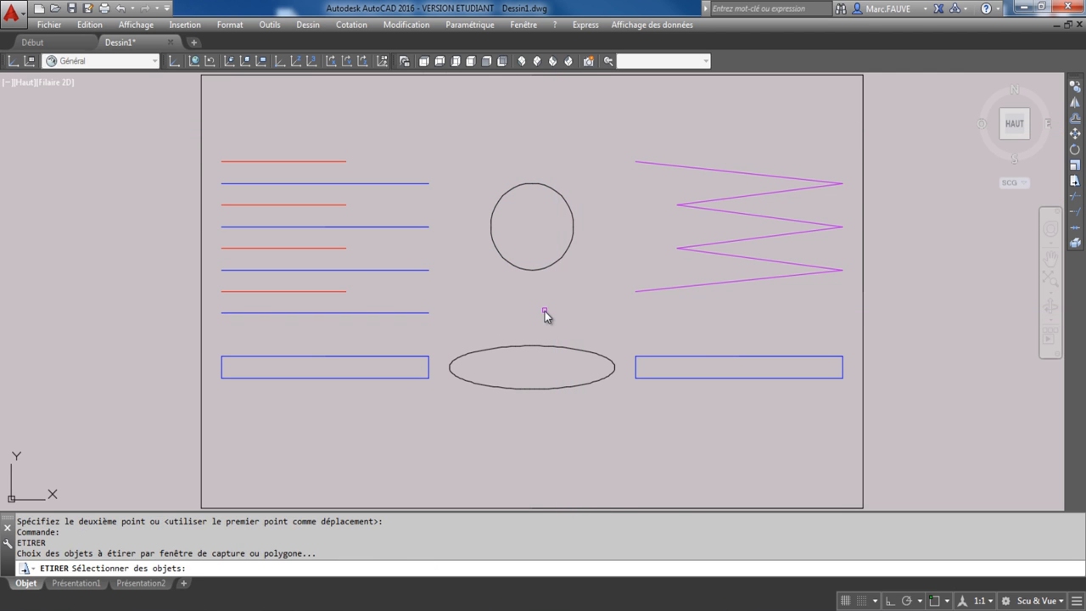
left_click(541, 309)
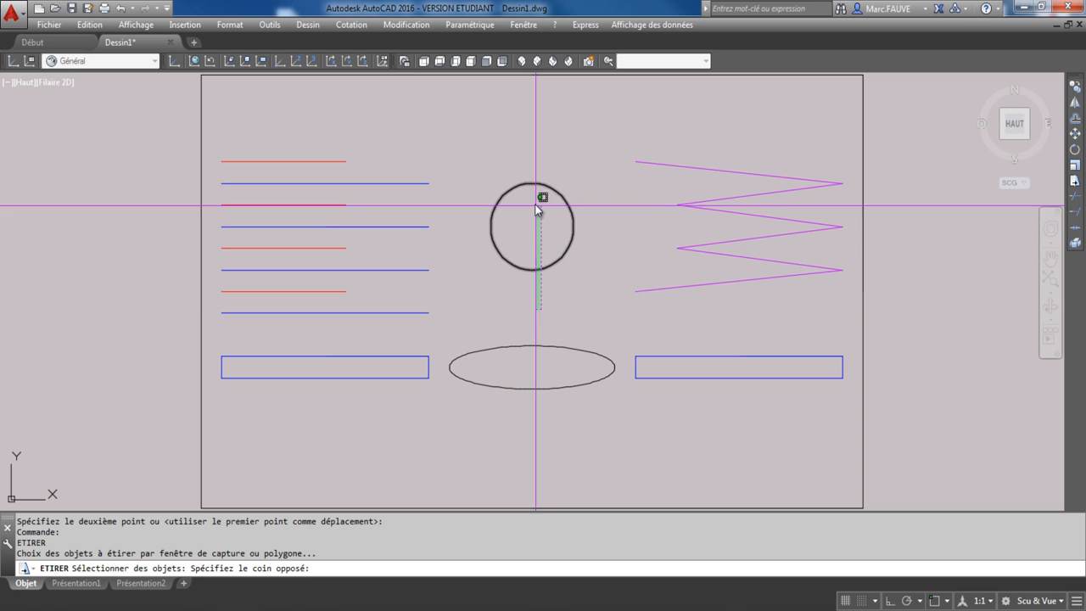
left_click(521, 131)
key("Return")
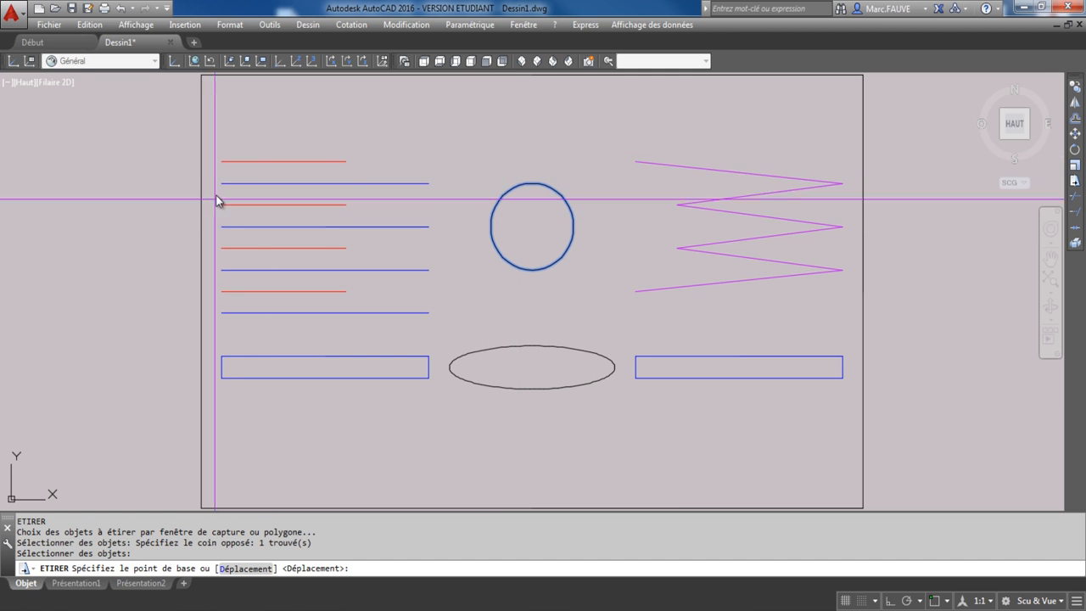
key("F3")
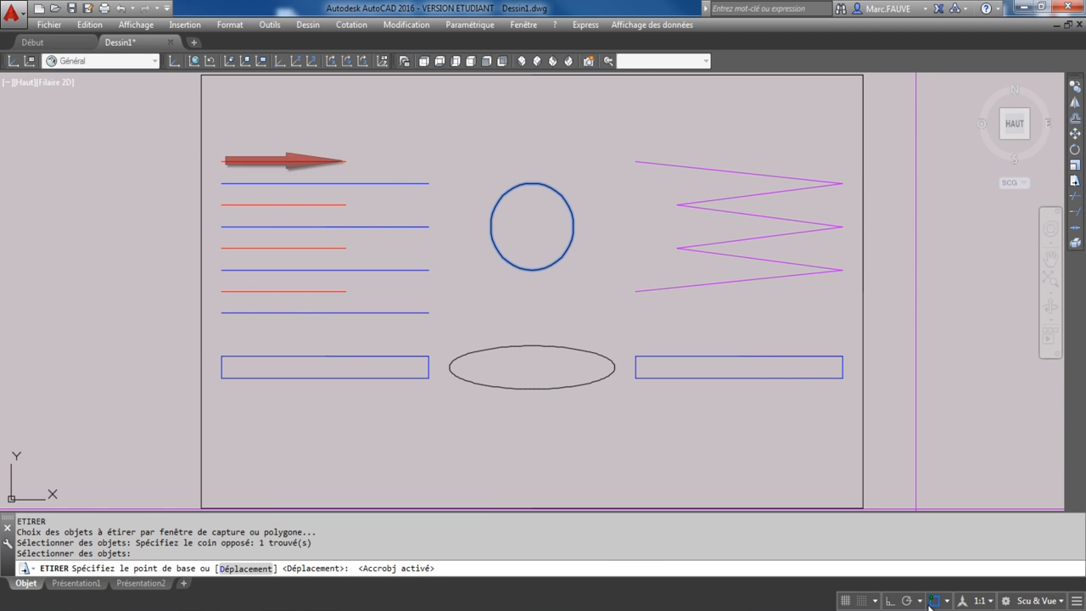
left_click(222, 161)
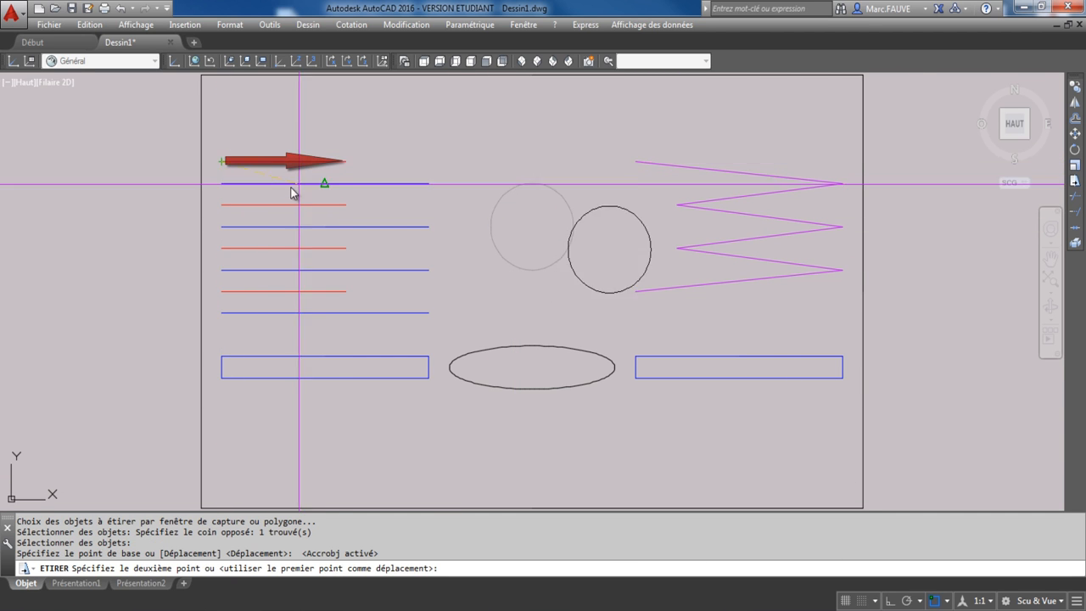
left_click(345, 162)
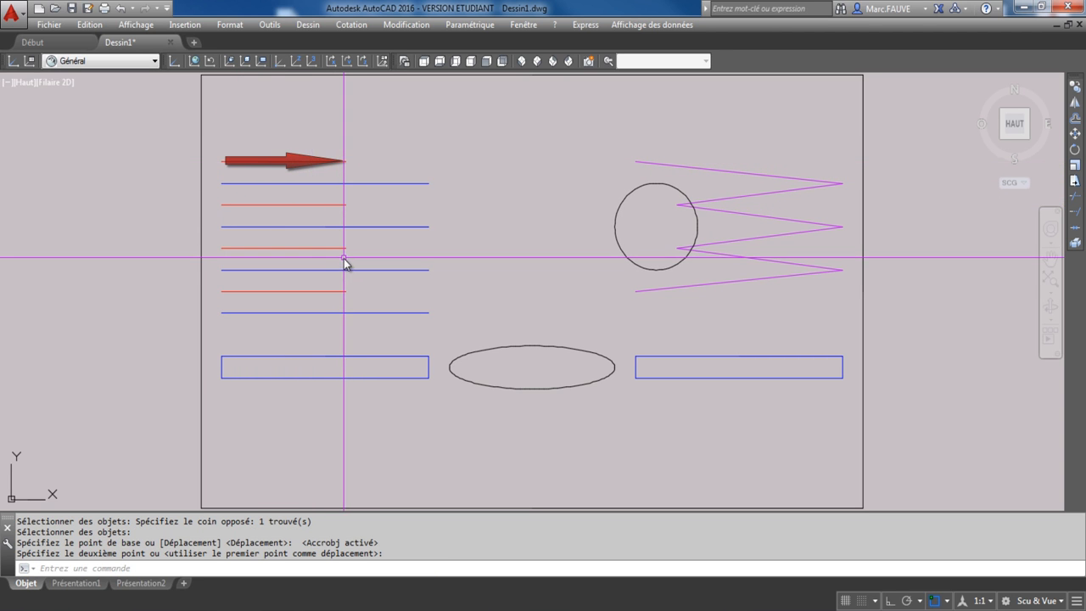
key("ctrl+z")
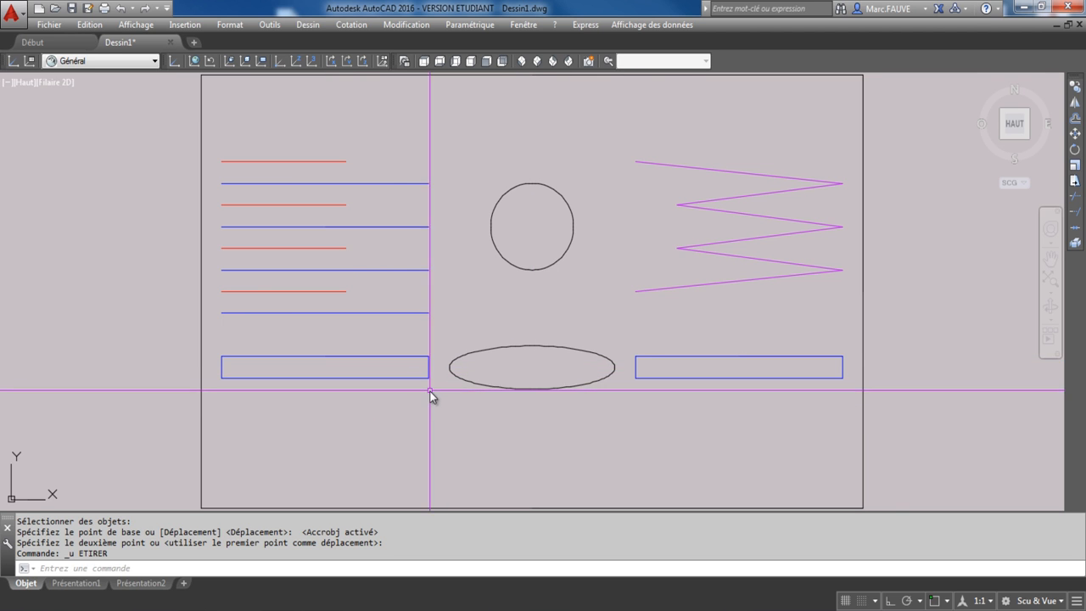
Stretch the left rectangle's right end, the ellipse and the right rectangle's left end 20 units to the right from the left rectangle's lower-right corner.
left_click(1075, 180)
left_click(705, 449)
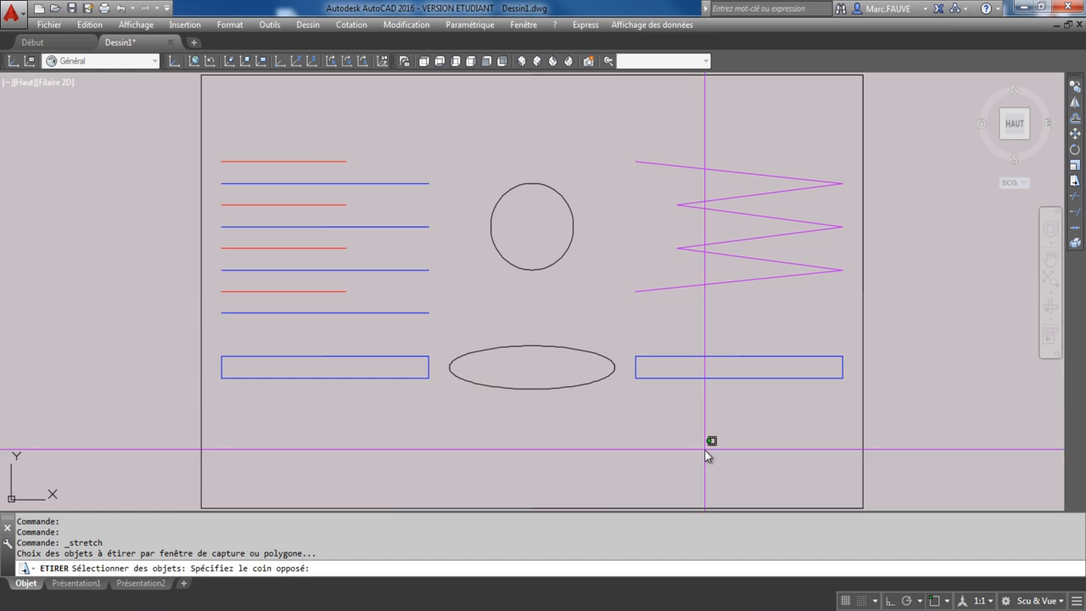
left_click(388, 323)
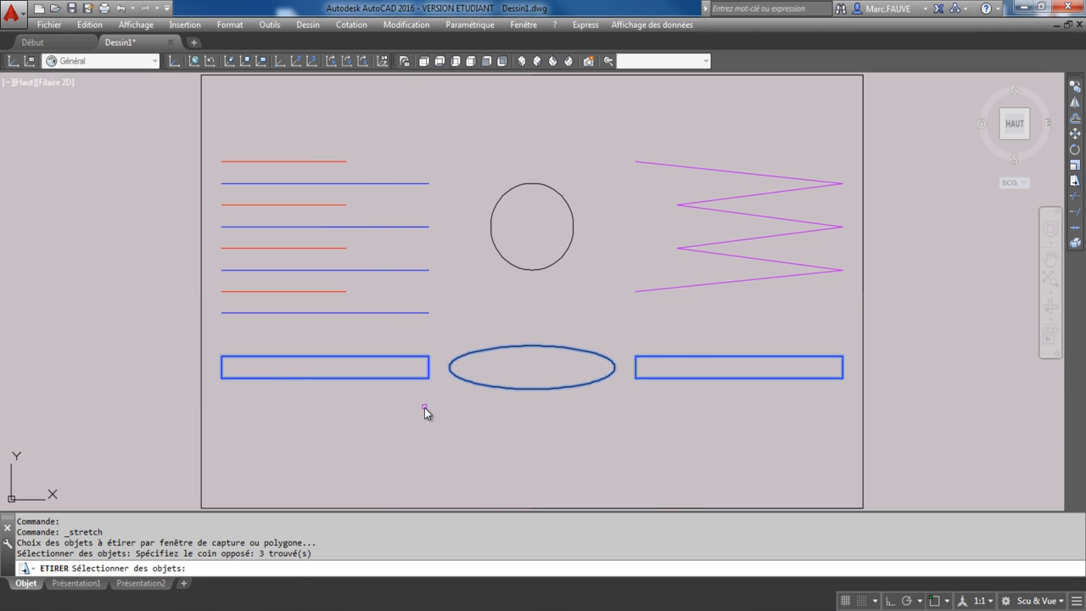
key("Return")
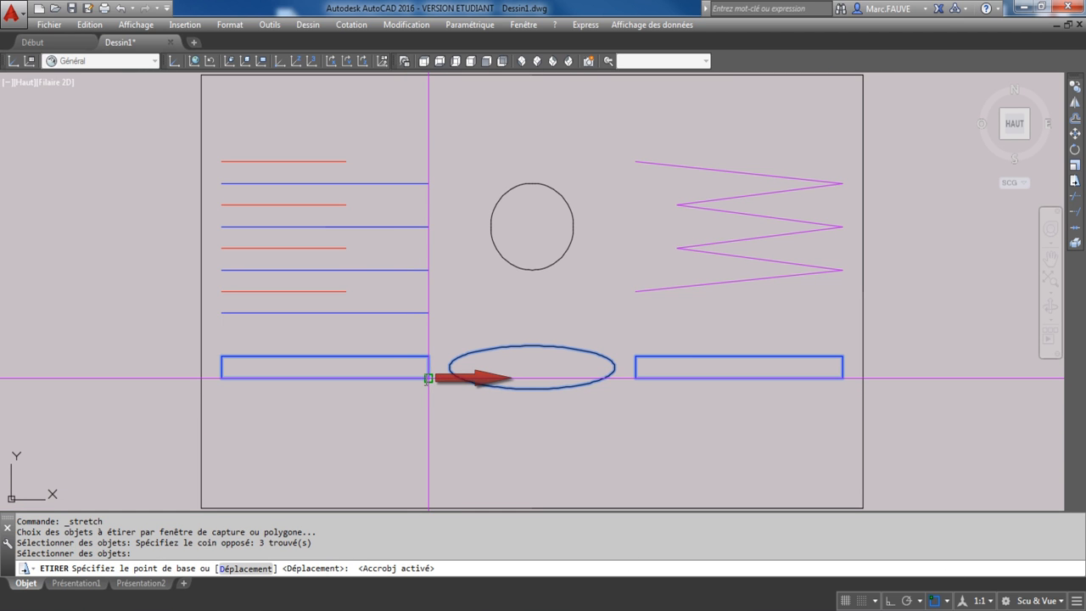
left_click(429, 379)
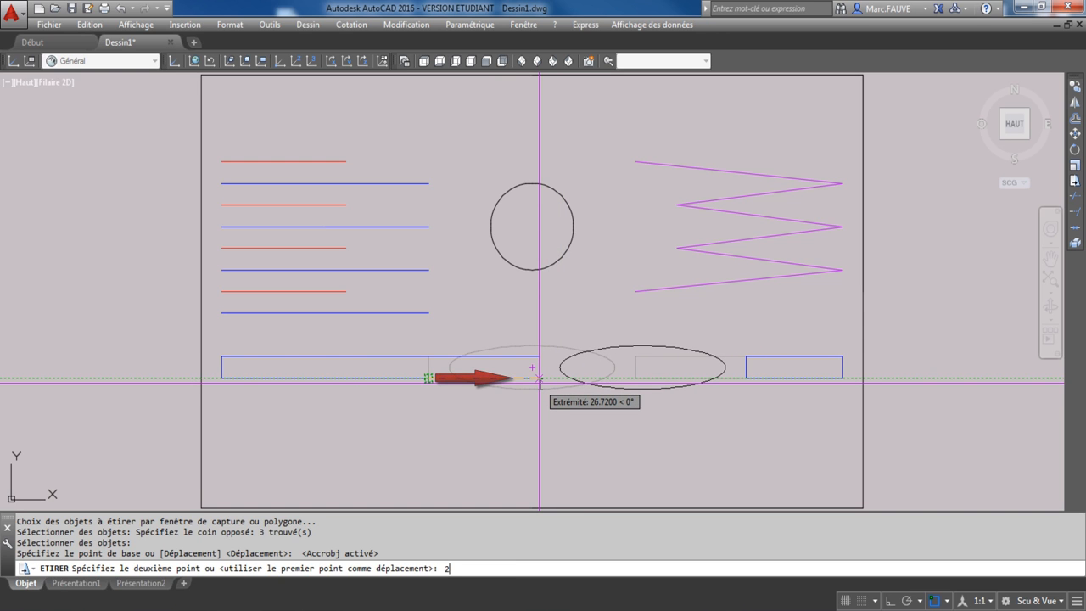
type("0")
key("Return")
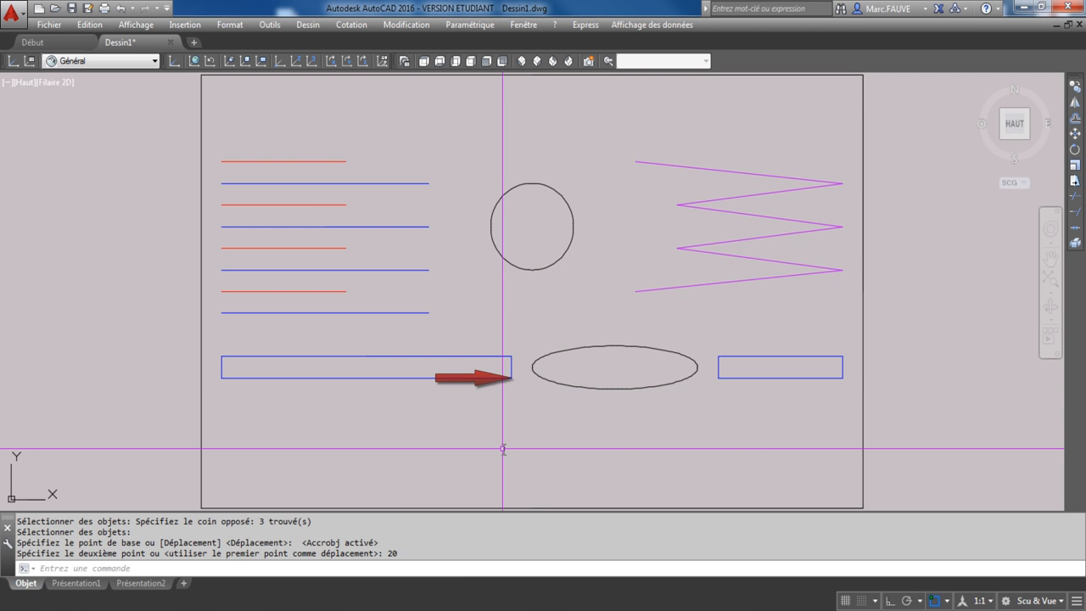